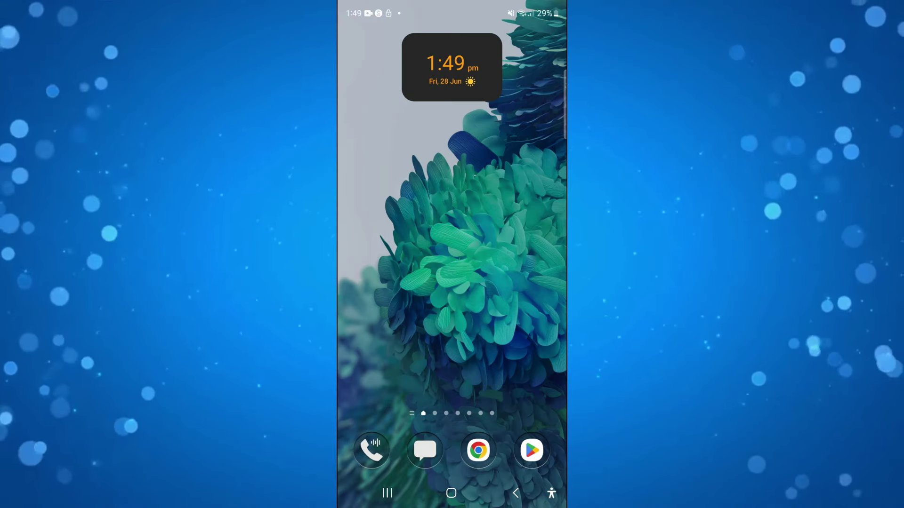
- Search the Play Store for 'whatsapp' and launch the installed WhatsApp Messenger app
click(532, 451)
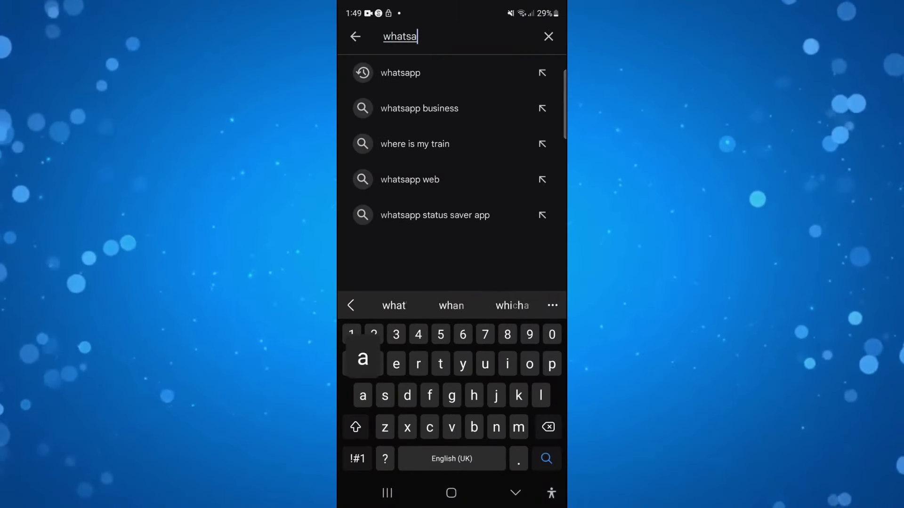
text(pp)
click(546, 458)
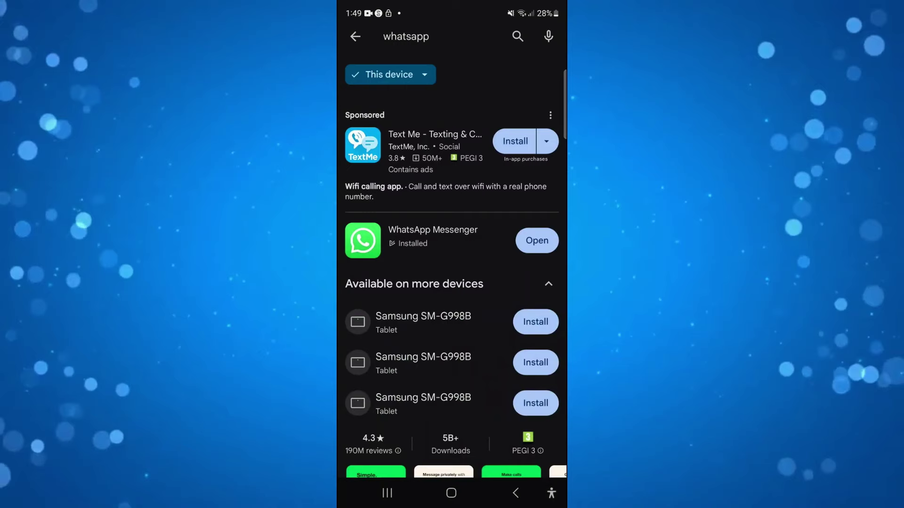
click(432, 237)
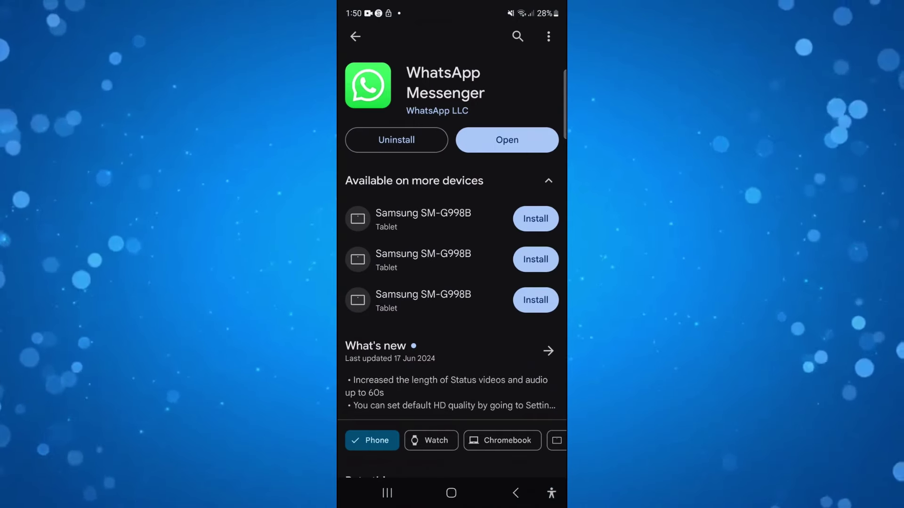
click(507, 139)
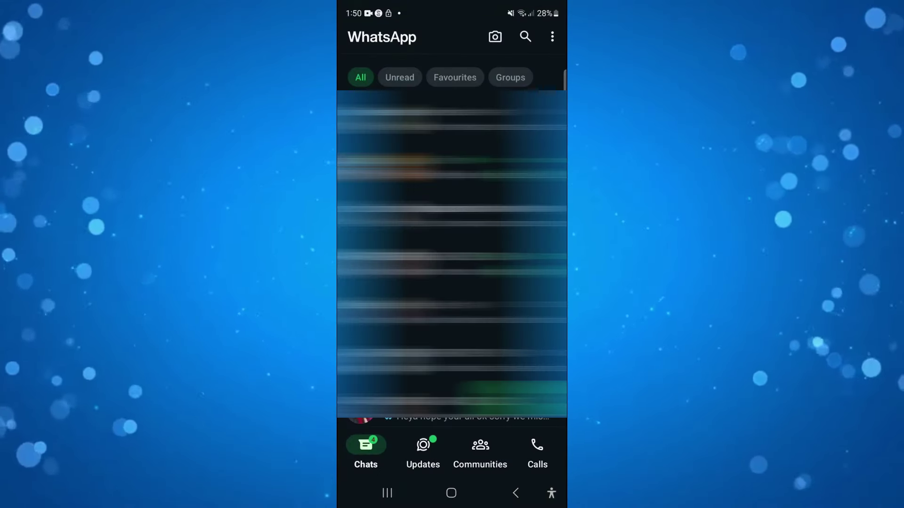
click(553, 37)
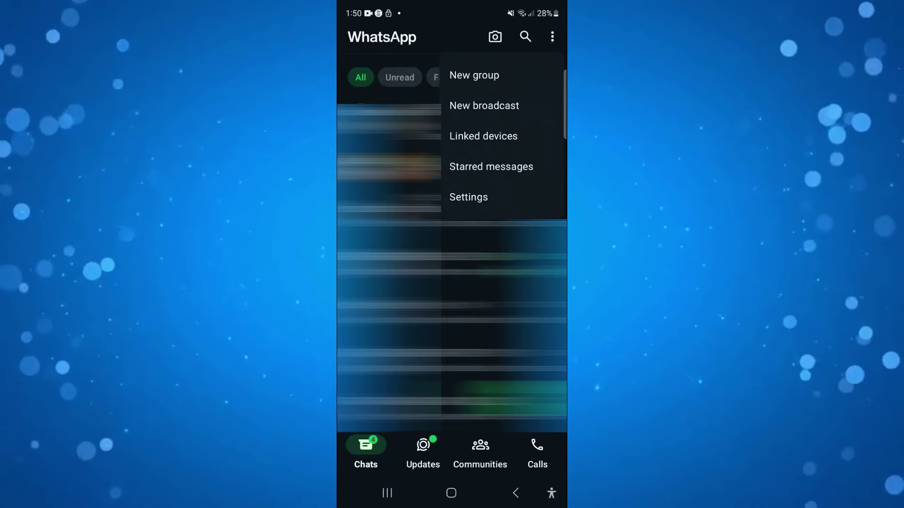
- Open WhatsApp's Settings page from the overflow menu
click(468, 197)
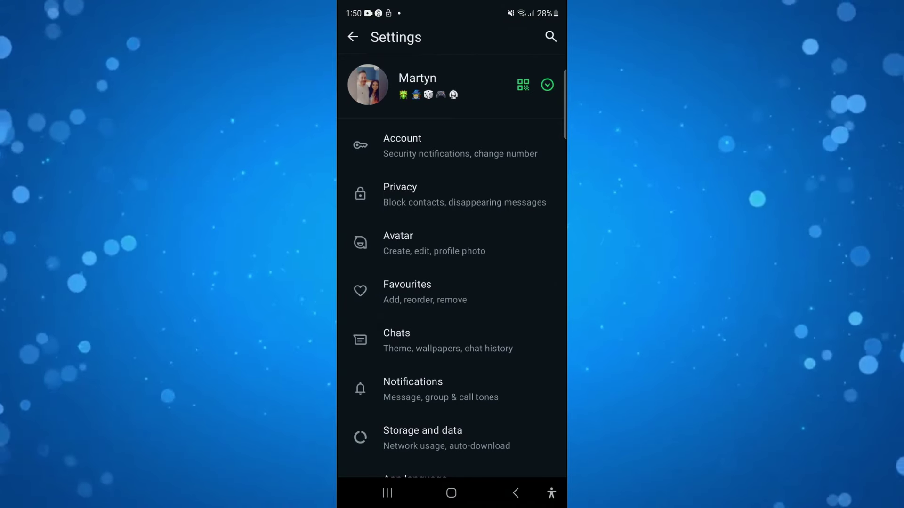
click(396, 340)
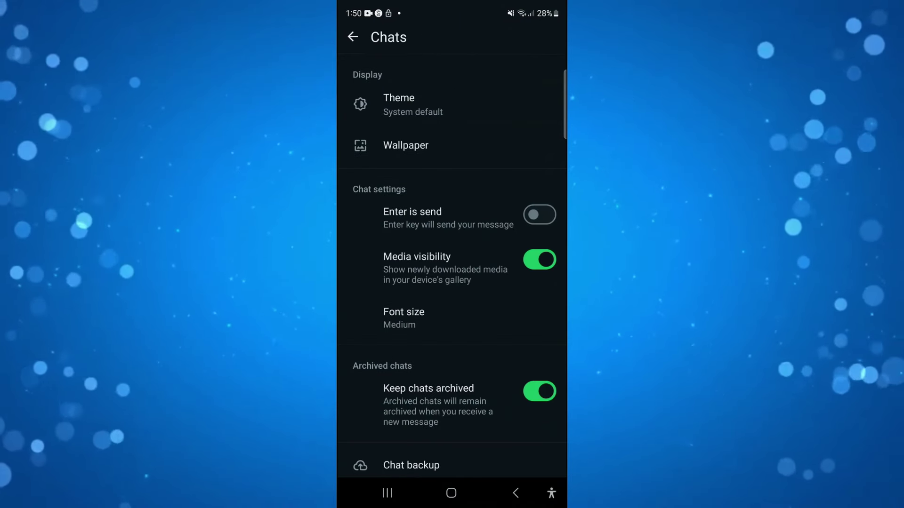
scroll(452, 283, down, 2)
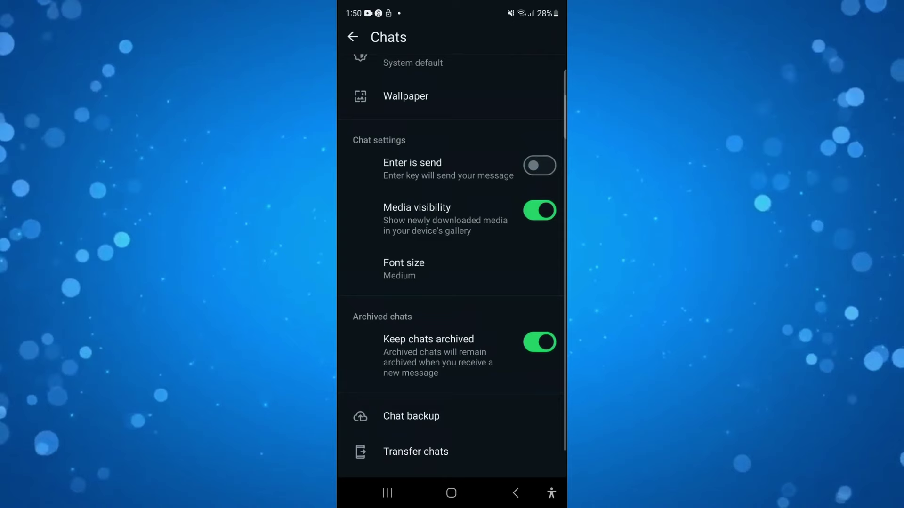
scroll(451, 283, up, 2)
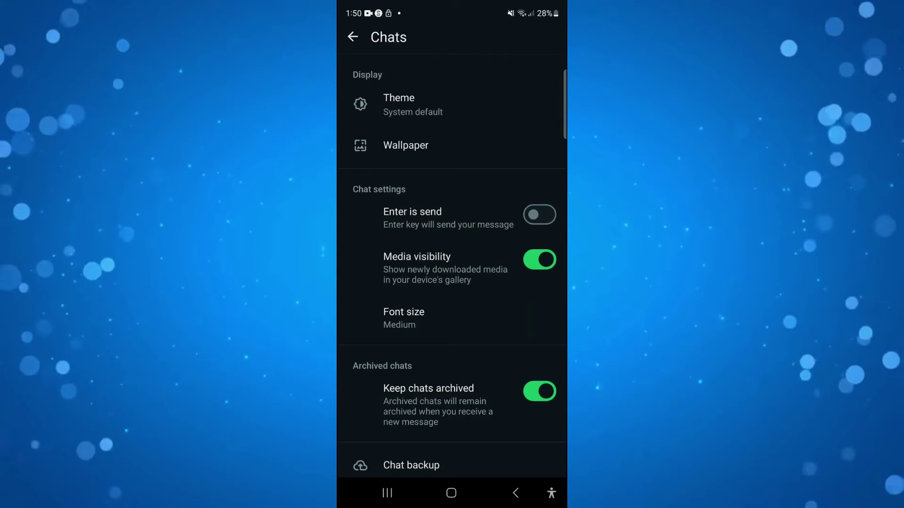
scroll(452, 283, down, 3)
scroll(452, 283, up, 2)
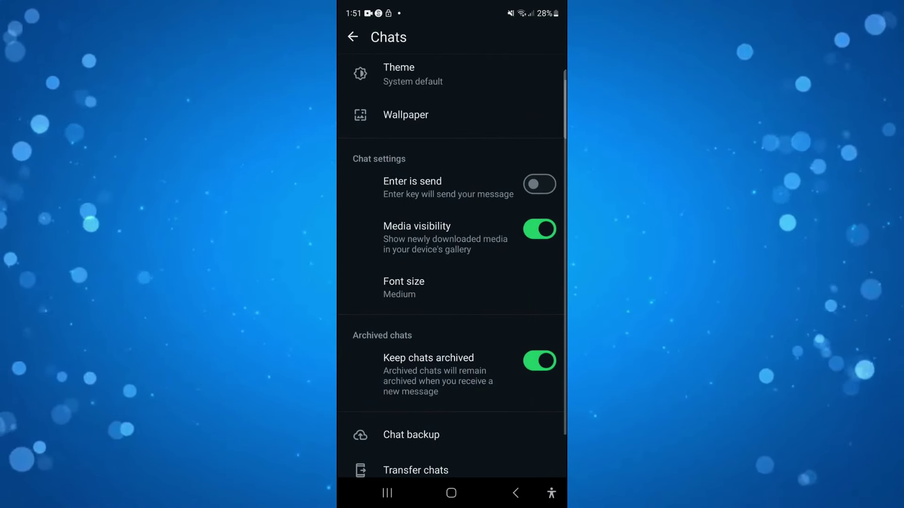
scroll(452, 282, up, 1)
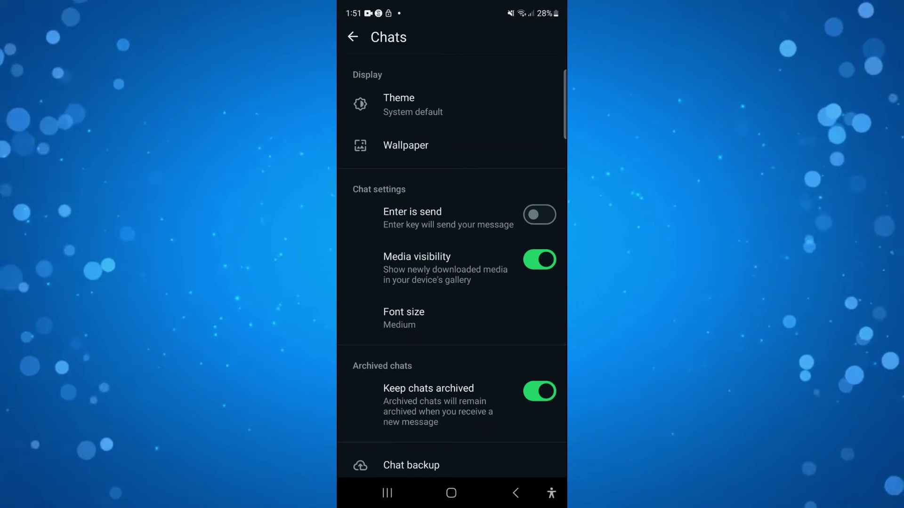